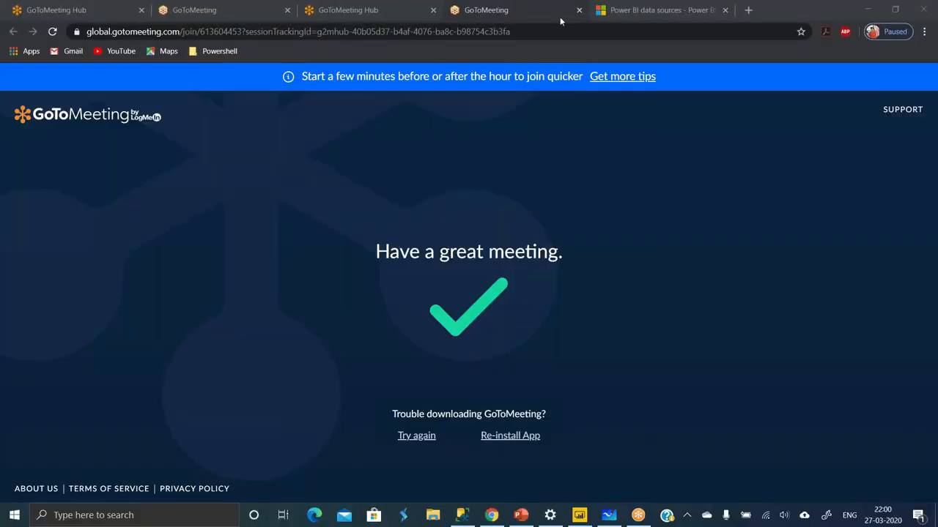
Step: Review the Power BI data sources documentation table for which sources support DirectQuery / Live connection
{"action": "left_click", "coordinate": [607, 15]}
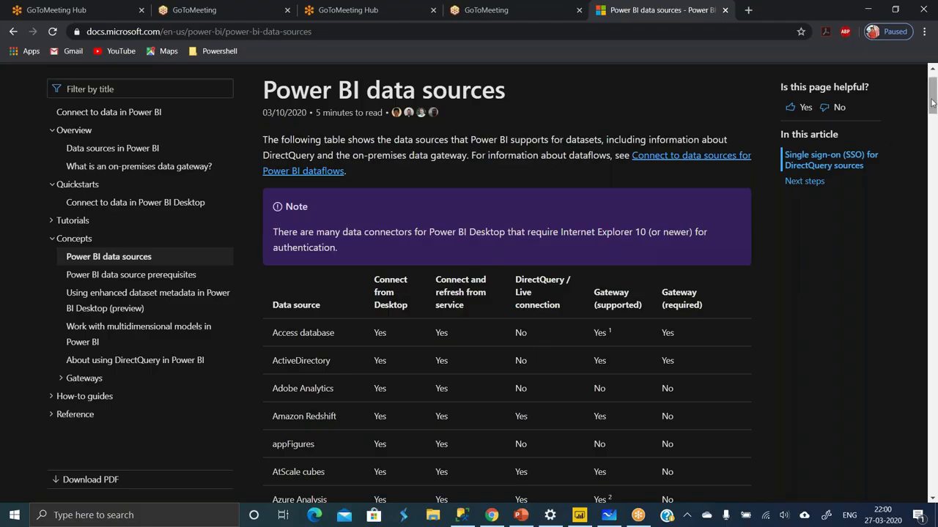
{"action": "mouse_move", "coordinate": [932, 102]}
{"action": "left_mouse_down"}
{"action": "mouse_move", "coordinate": [932, 89]}
{"action": "mouse_move", "coordinate": [933, 117]}
{"action": "left_mouse_up"}
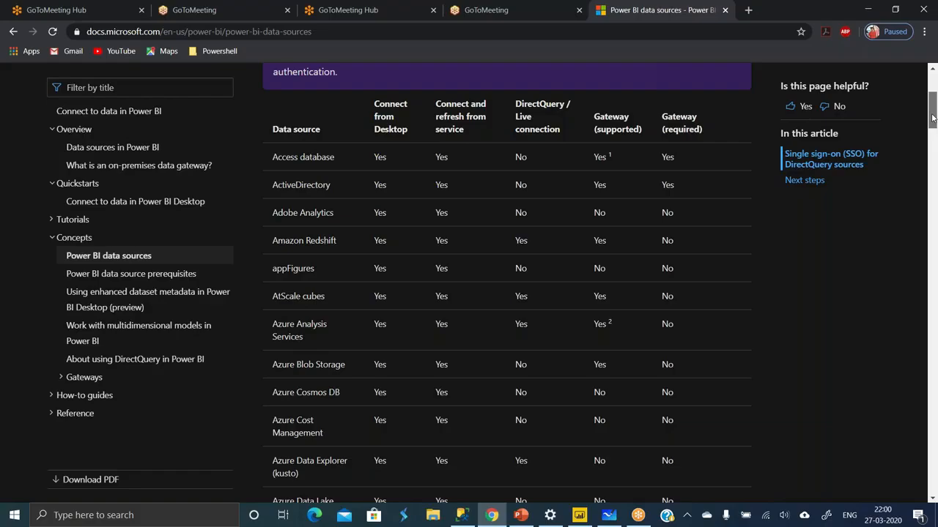
{"action": "left_click_drag", "start_coordinate": [933, 117], "coordinate": [928, 170]}
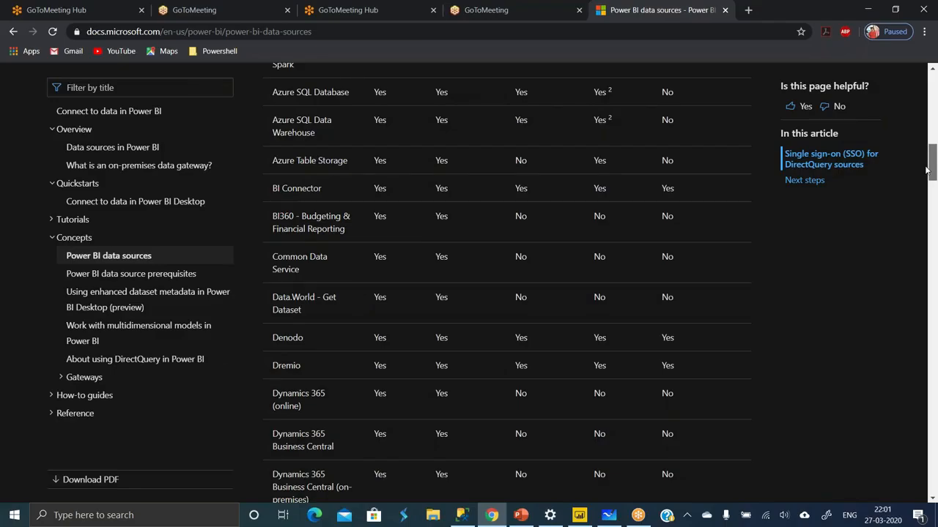
{"action": "left_click_drag", "start_coordinate": [926, 170], "coordinate": [926, 167]}
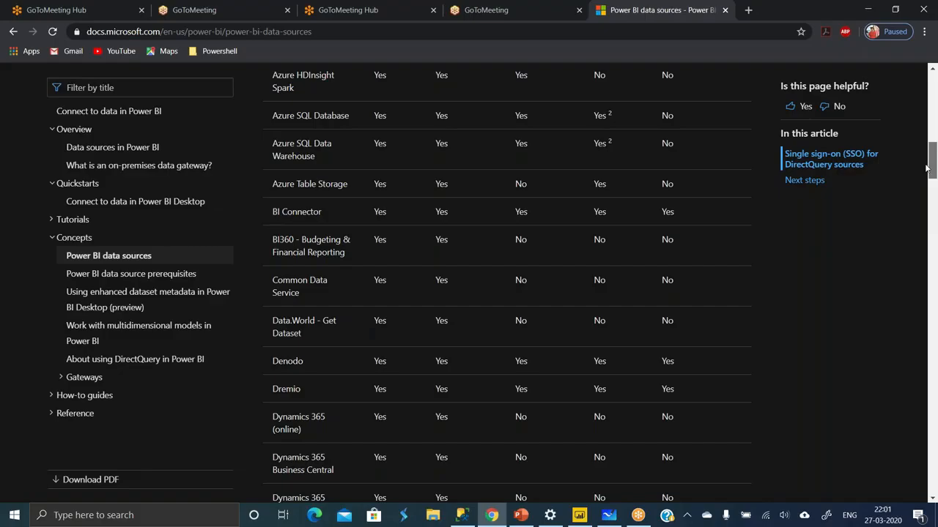
{"action": "left_click_drag", "start_coordinate": [926, 168], "coordinate": [926, 168]}
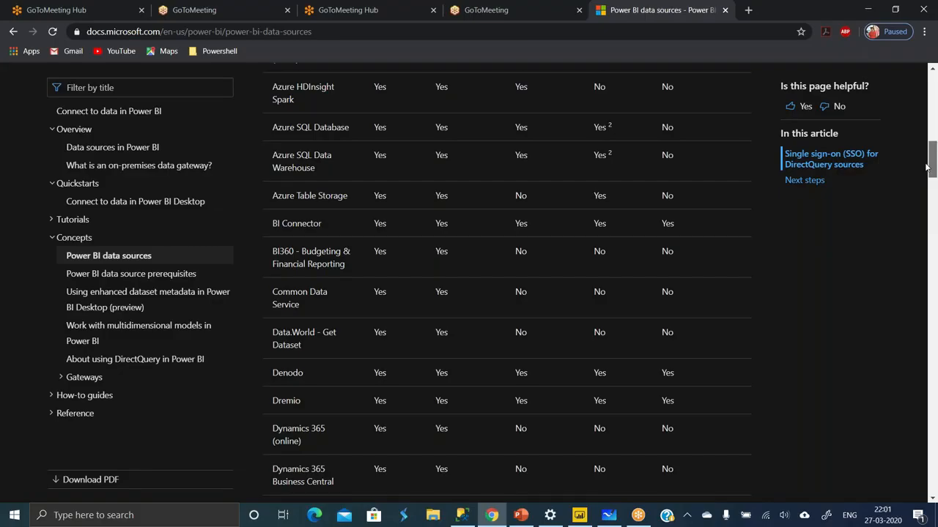
{"action": "left_click_drag", "start_coordinate": [926, 169], "coordinate": [921, 209]}
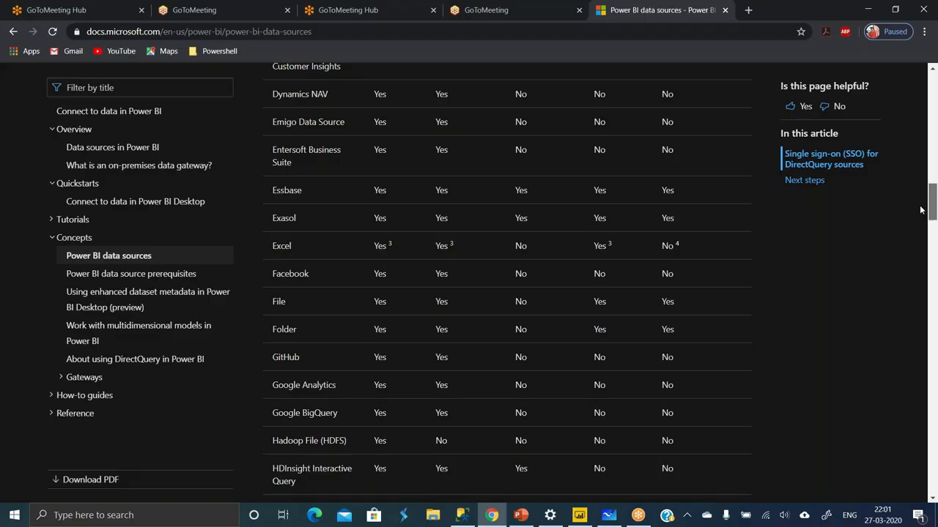
{"action": "scroll", "coordinate": [921, 210], "scroll_direction": "down", "scroll_amount": 2}
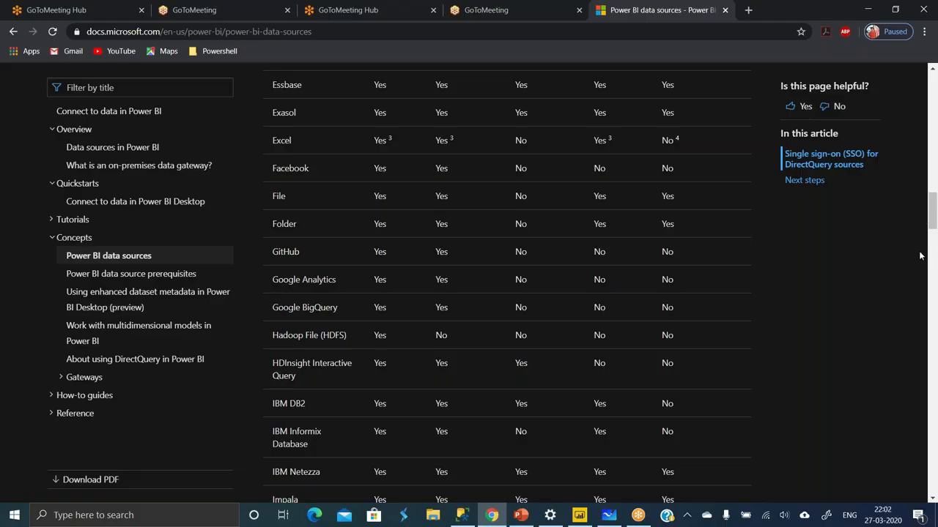
Step: Switch to Power BI Desktop and open a second, blank instance in a maximized window, dismissing its start screen
{"action": "left_click", "coordinate": [578, 516]}
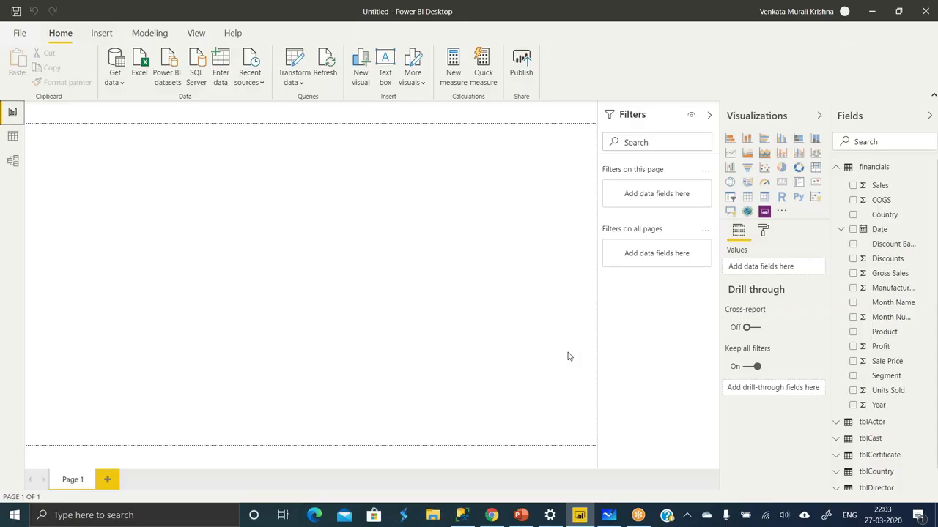
{"action": "left_click", "coordinate": [12, 517]}
{"action": "type", "text": "power"}
{"action": "key", "text": "Escape"}
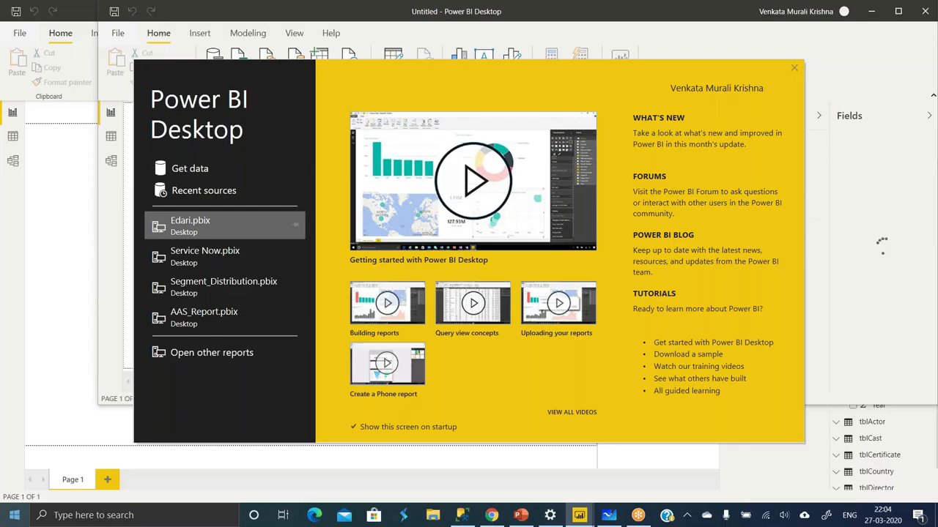
{"action": "left_click", "coordinate": [795, 69]}
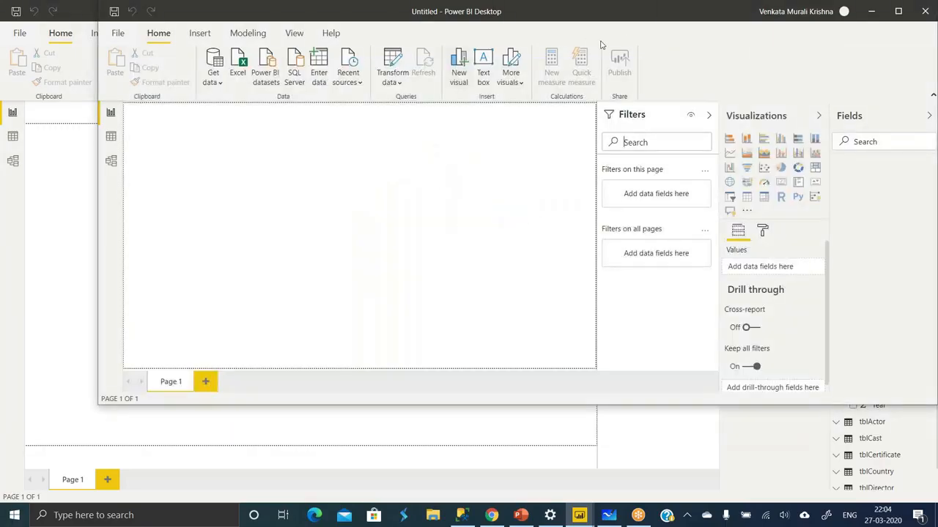
{"action": "left_click_drag", "start_coordinate": [446, 15], "coordinate": [340, 108]}
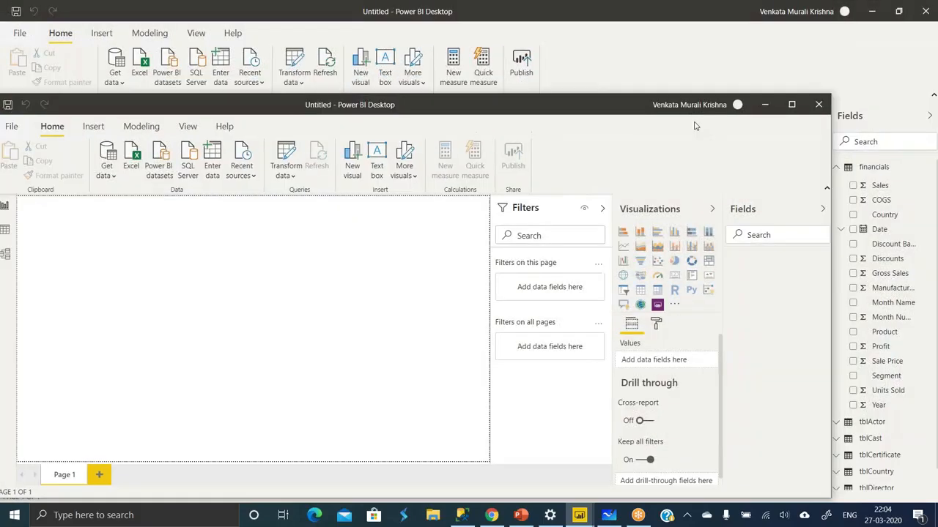
{"action": "left_click", "coordinate": [792, 104]}
Step: Connect to the local SQL Server database with server name "." in DirectQuery mode
{"action": "left_click", "coordinate": [110, 80]}
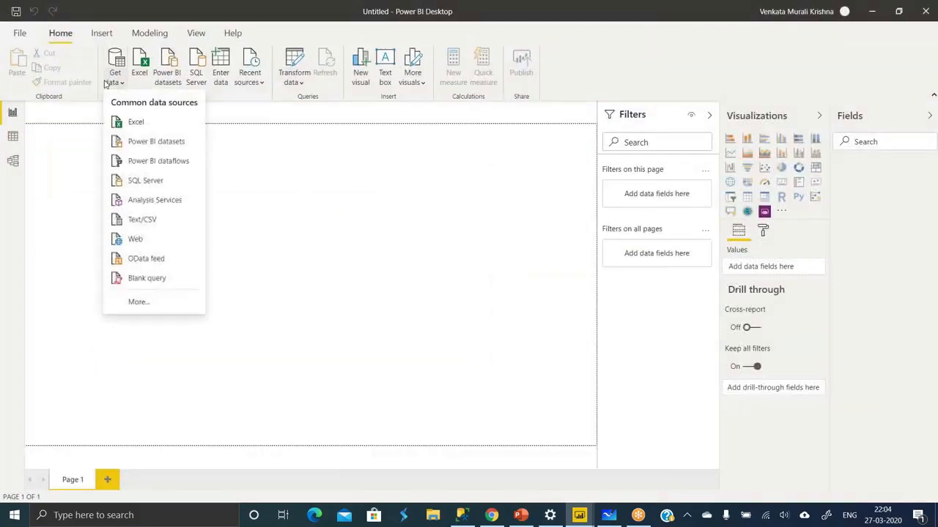
{"action": "left_click", "coordinate": [135, 181]}
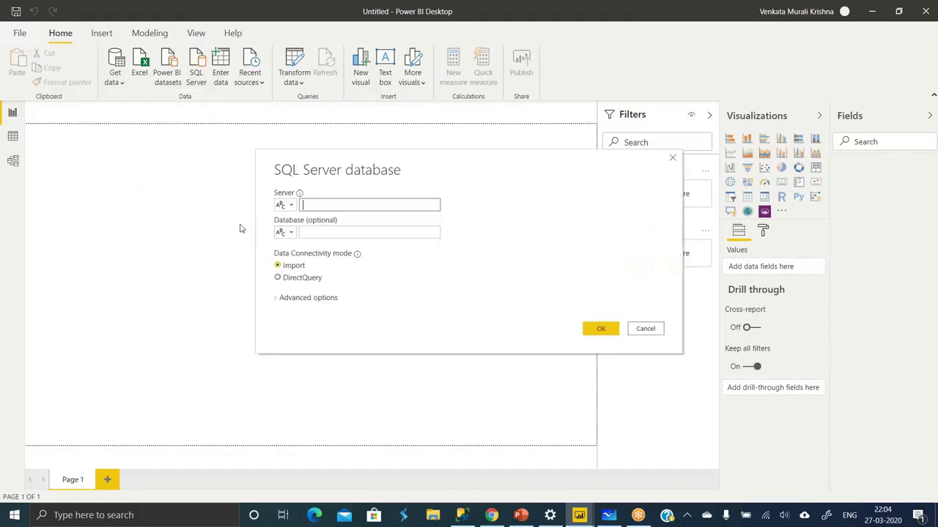
{"action": "left_click", "coordinate": [290, 279]}
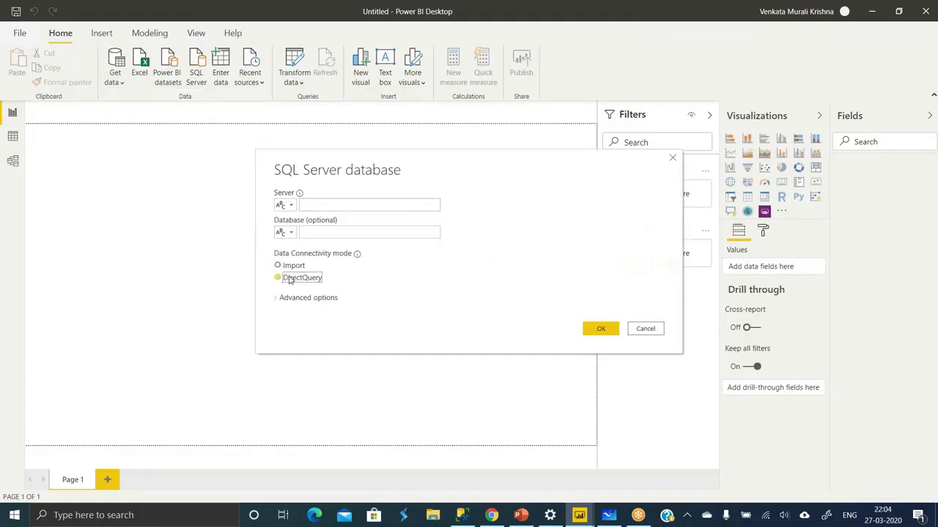
{"action": "left_click", "coordinate": [316, 202]}
{"action": "type", "text": "."}
{"action": "left_click", "coordinate": [611, 329]}
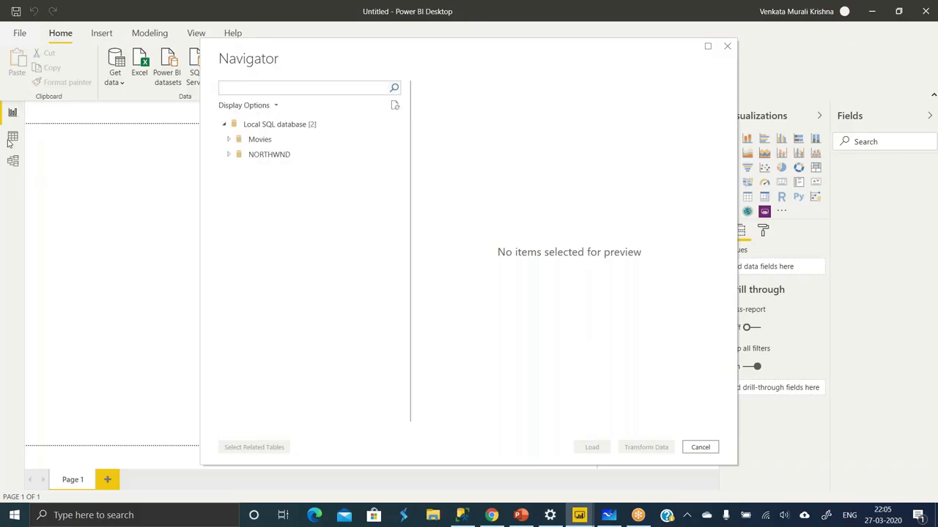
Step: Load the tblCast, tblCertificate and tblCountry tables from the Movies database
{"action": "left_click", "coordinate": [228, 141]}
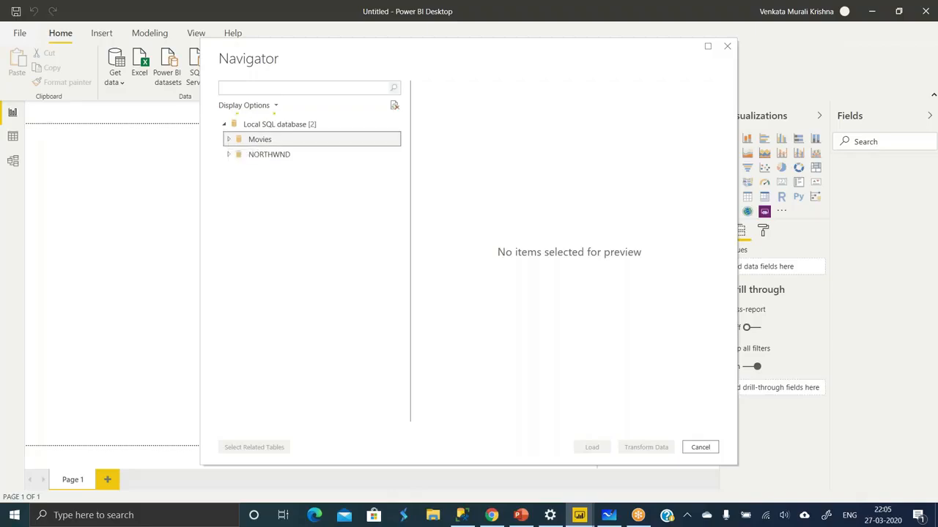
{"action": "left_click", "coordinate": [243, 185]}
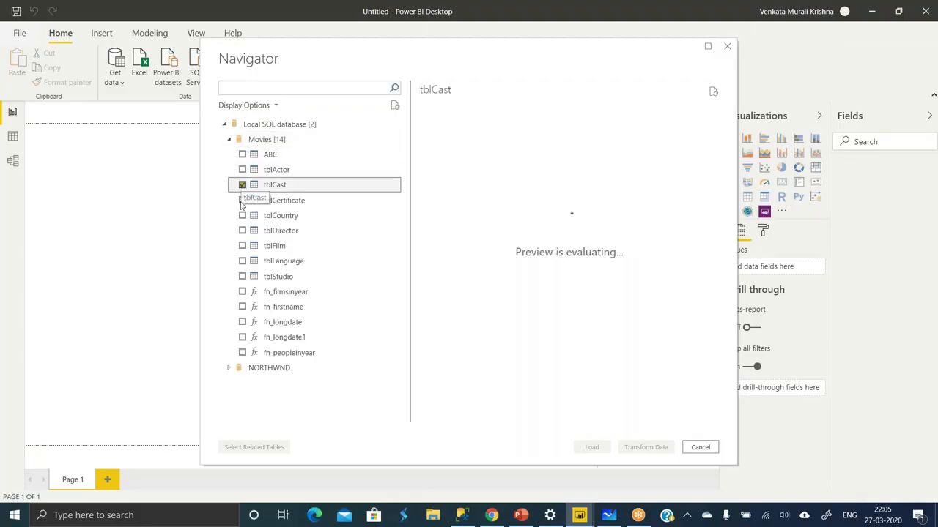
{"action": "left_click", "coordinate": [243, 200]}
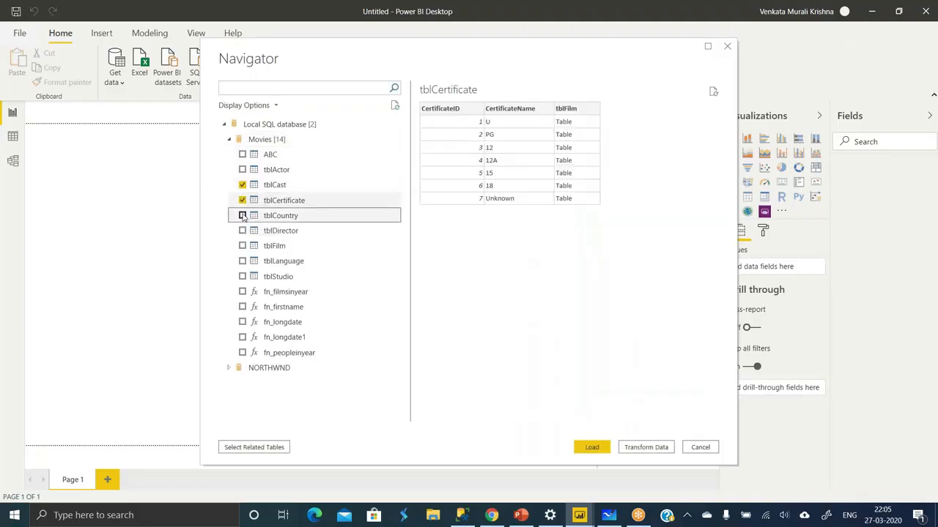
{"action": "left_click", "coordinate": [243, 215]}
{"action": "left_click", "coordinate": [591, 447]}
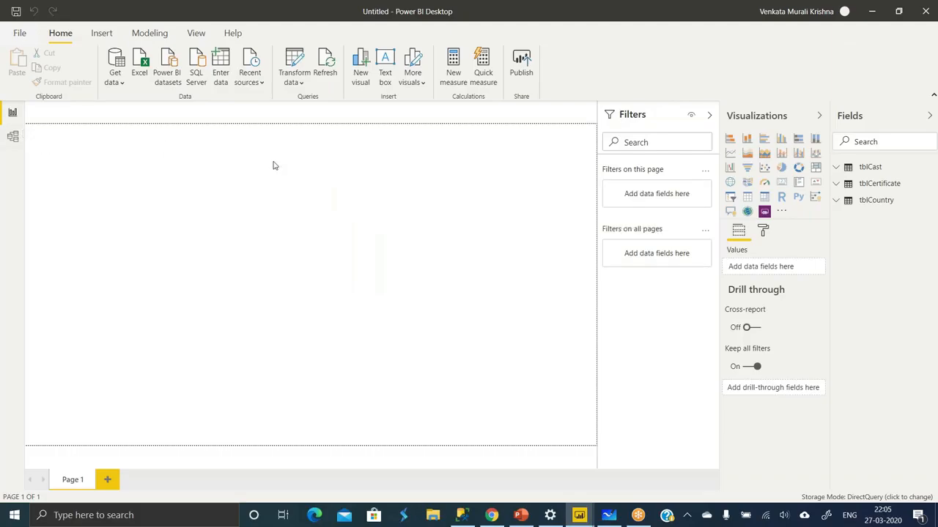
Step: Examine the loaded tables in the model diagram, then the modeling and insert commands available for the report
{"action": "left_click", "coordinate": [14, 138]}
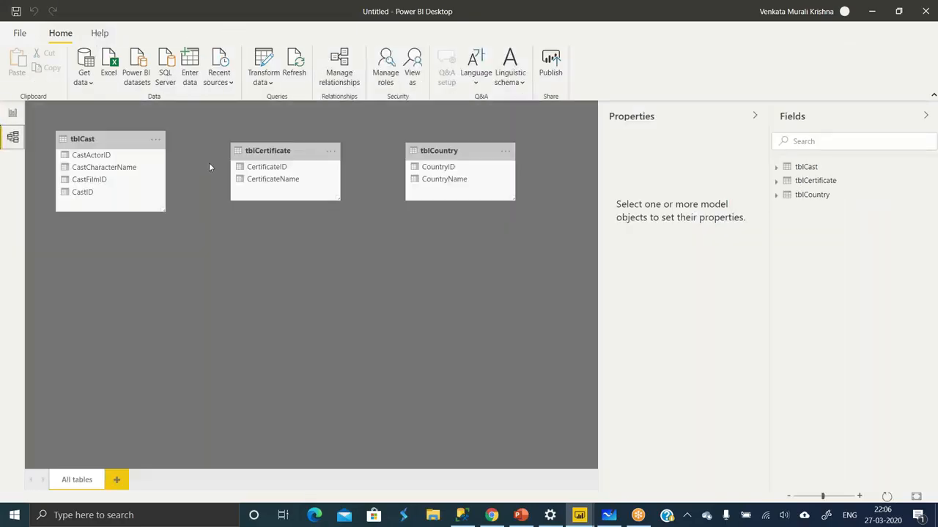
{"action": "left_click", "coordinate": [13, 112]}
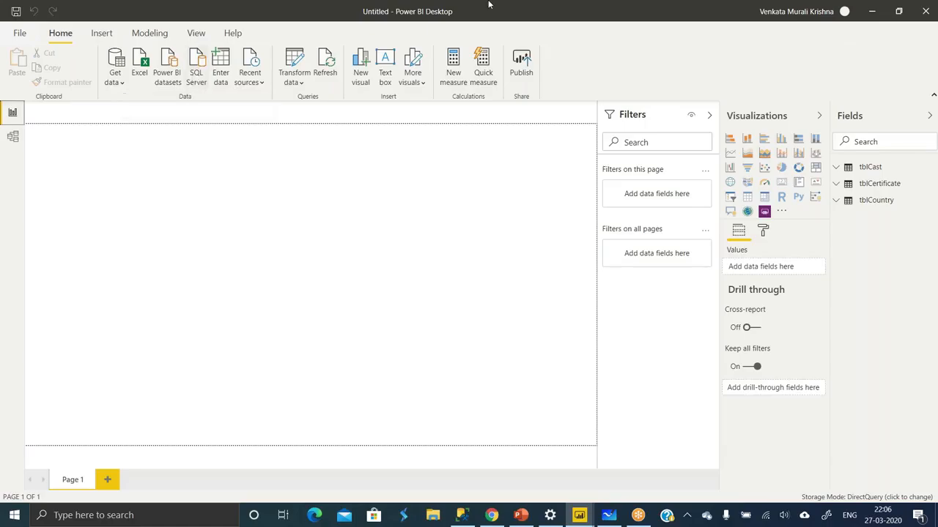
{"action": "left_click", "coordinate": [150, 32]}
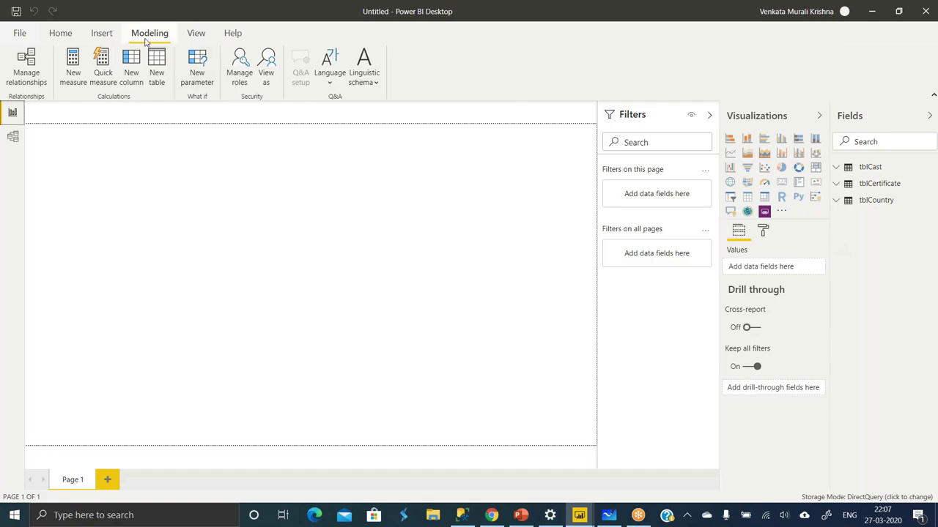
{"action": "left_click", "coordinate": [100, 34]}
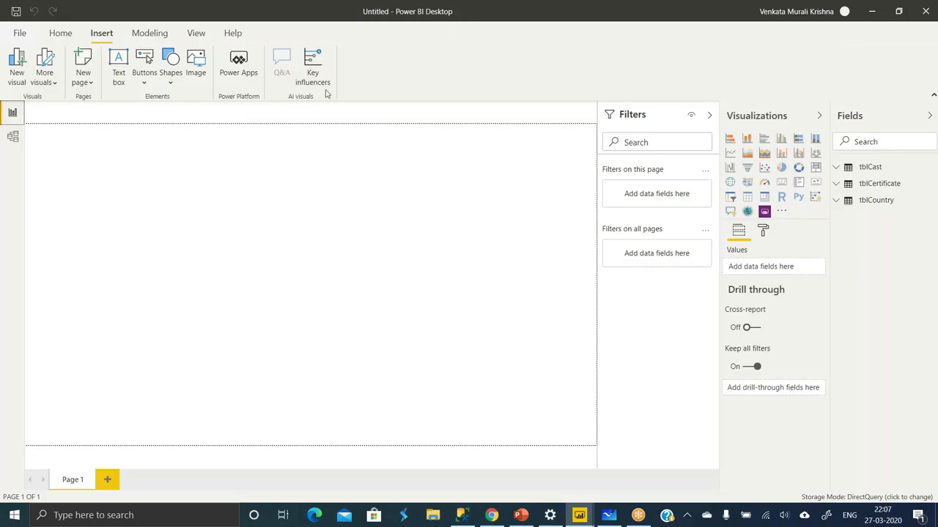
Step: Add a table visual near the report page's upper-left corner showing CastCharacterName and CastActorID from tblCast
{"action": "left_click", "coordinate": [750, 200]}
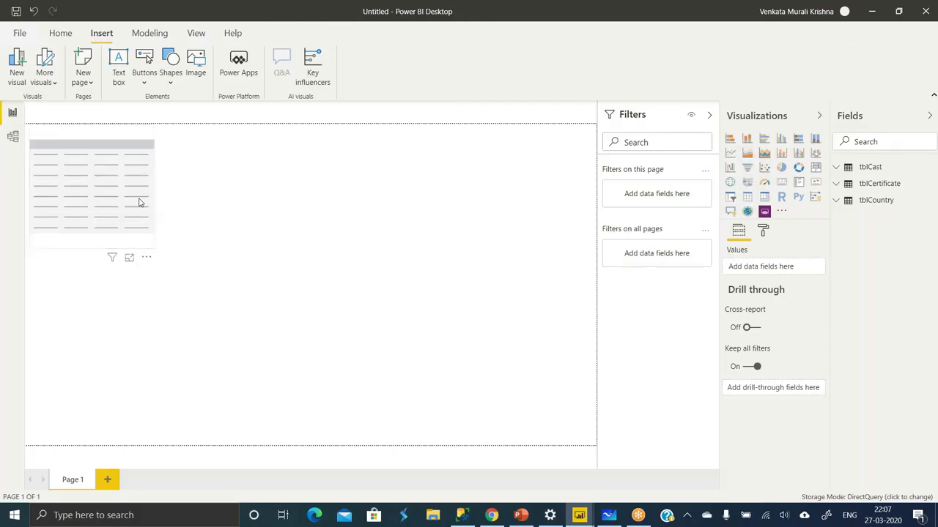
{"action": "left_click_drag", "start_coordinate": [140, 202], "coordinate": [190, 225]}
{"action": "left_click", "coordinate": [836, 170]}
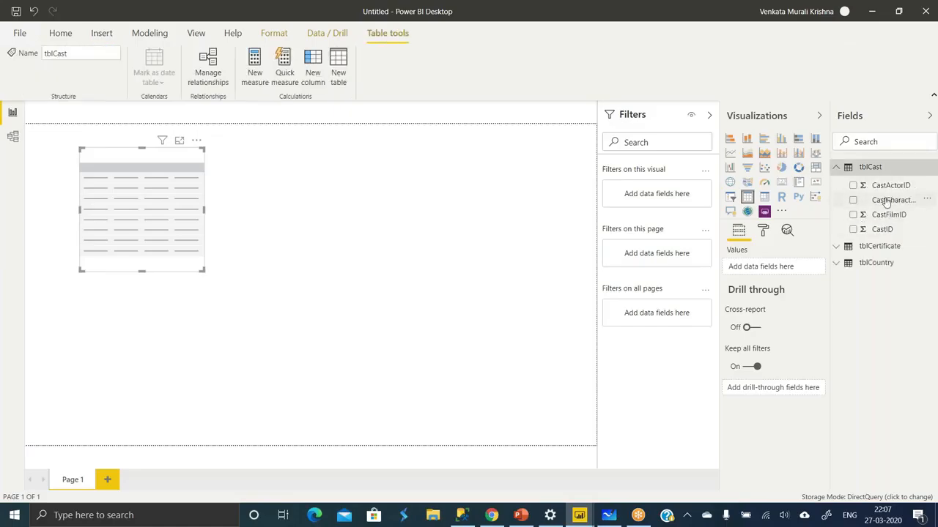
{"action": "left_click_drag", "start_coordinate": [883, 201], "coordinate": [151, 236]}
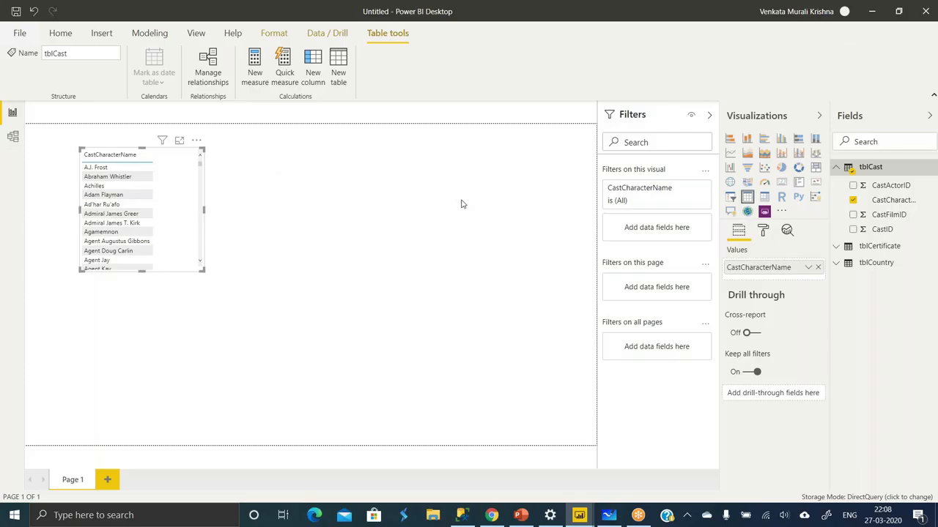
{"action": "left_click_drag", "start_coordinate": [890, 186], "coordinate": [178, 189]}
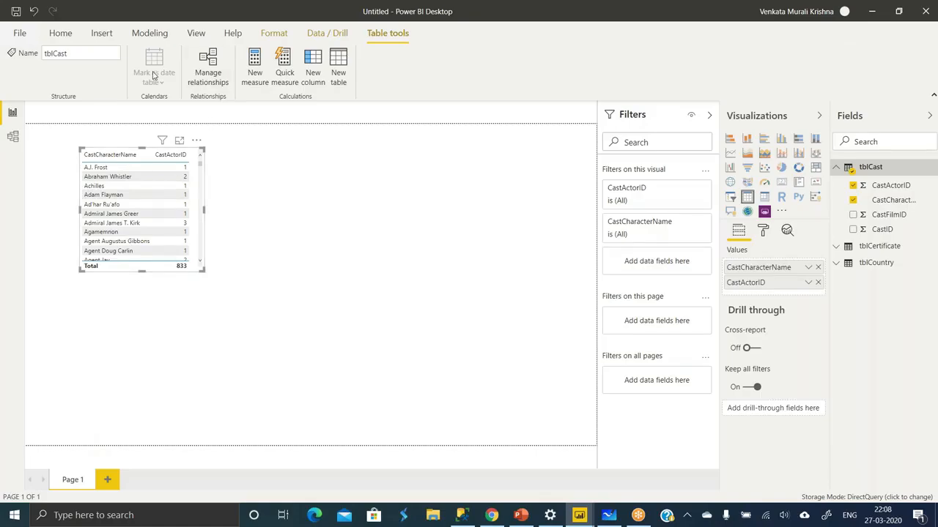
Step: Inspect the tblCast and tblCertificate queries in the Power Query Editor, then close it without applying changes
{"action": "left_click", "coordinate": [58, 33]}
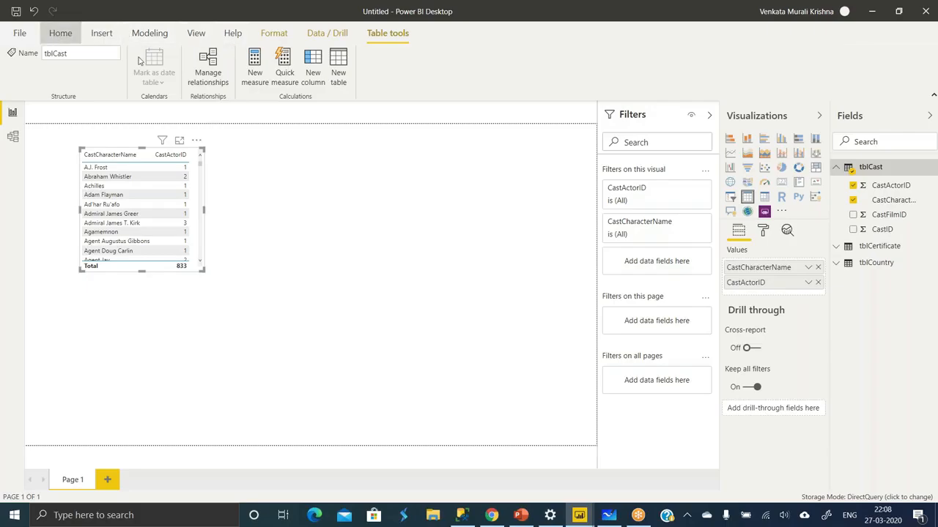
{"action": "left_click", "coordinate": [300, 82]}
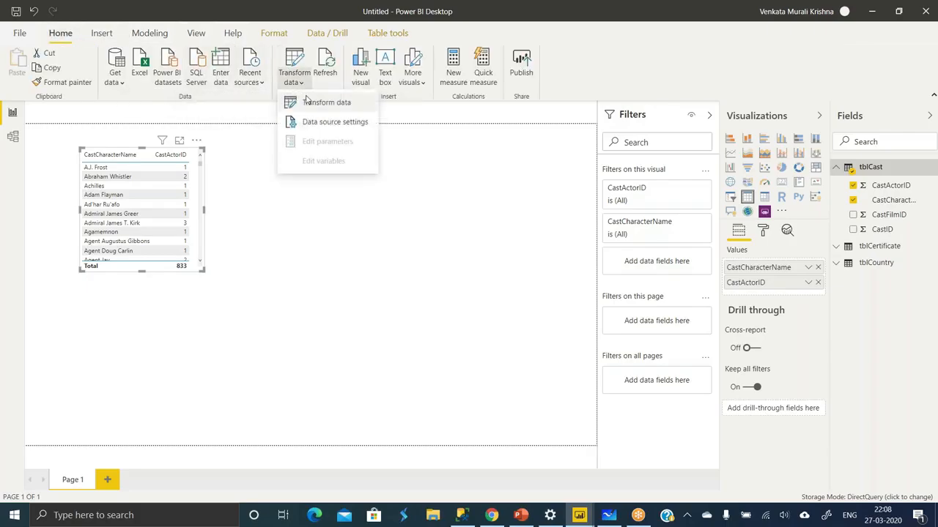
{"action": "left_click", "coordinate": [307, 104]}
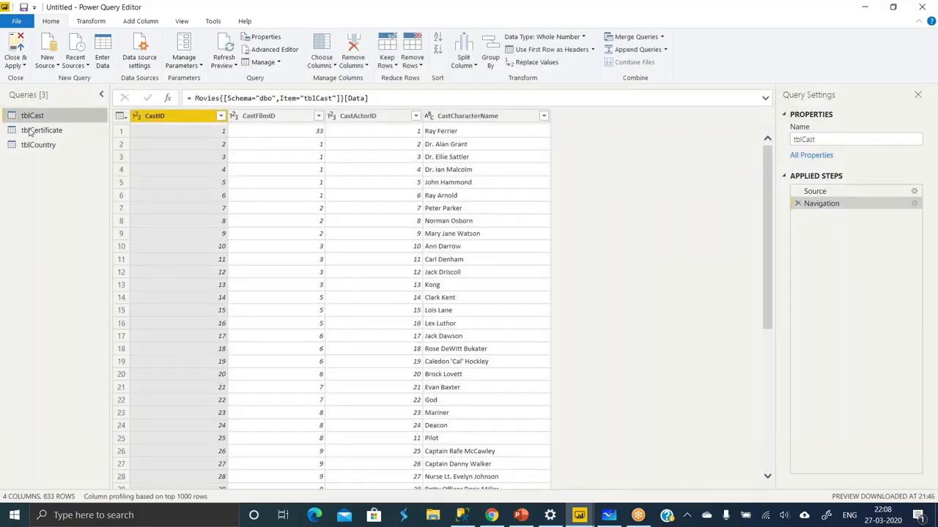
{"action": "left_click", "coordinate": [29, 132]}
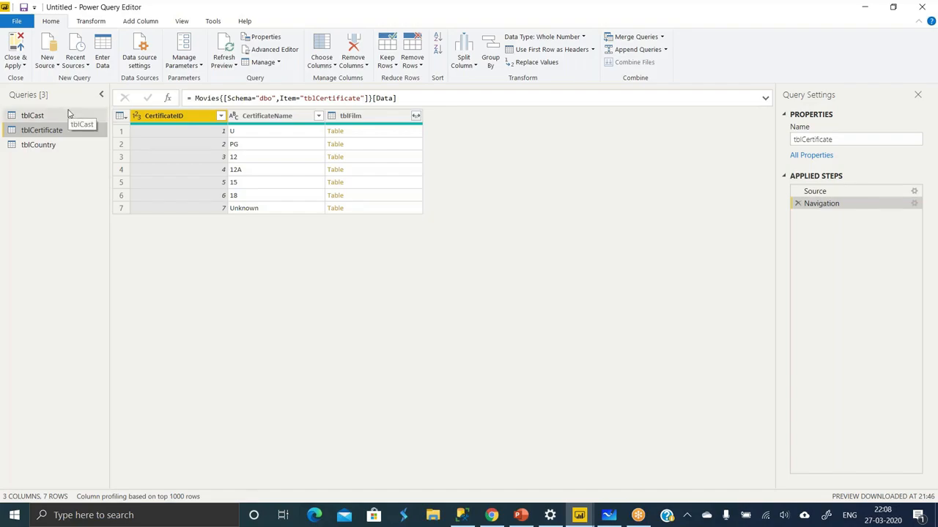
{"action": "left_click", "coordinate": [20, 65]}
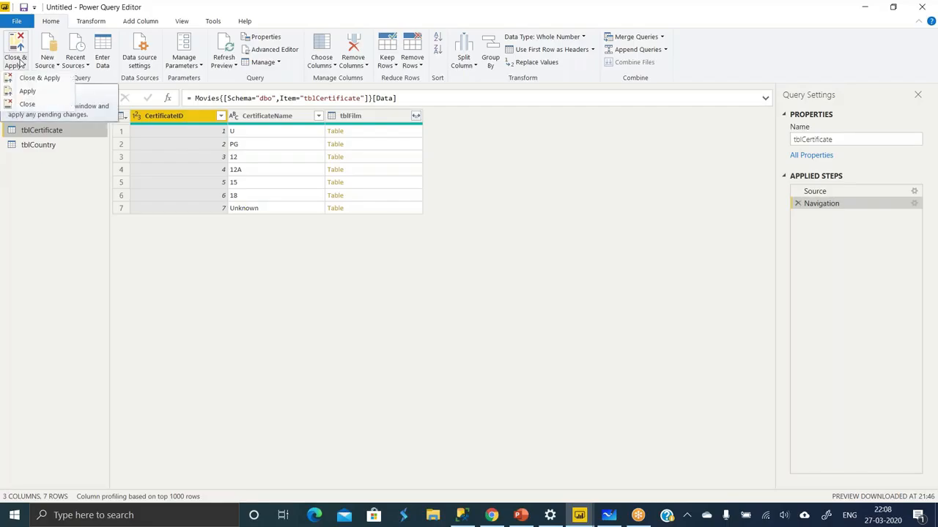
{"action": "left_click", "coordinate": [27, 105]}
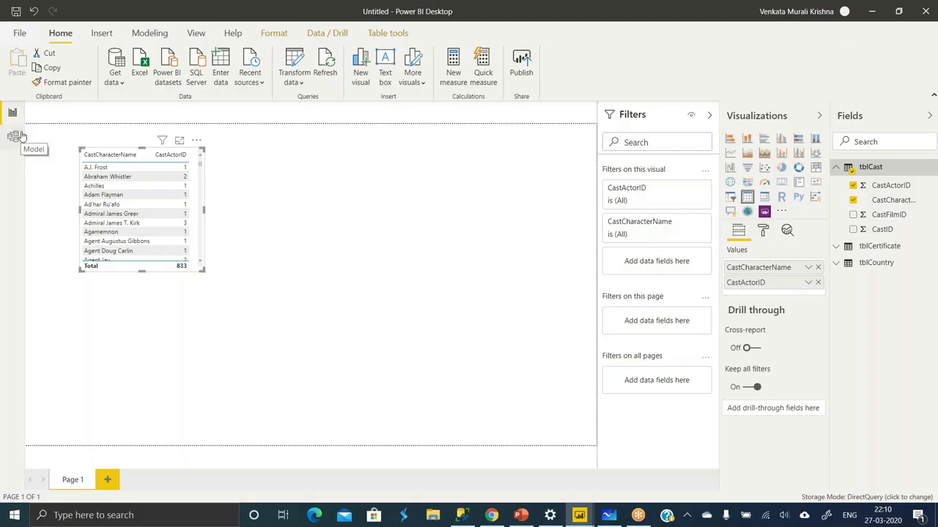
Step: Switch all tables from DirectQuery to Import storage mode, check the Data view, and return to the report
{"action": "left_click", "coordinate": [902, 498]}
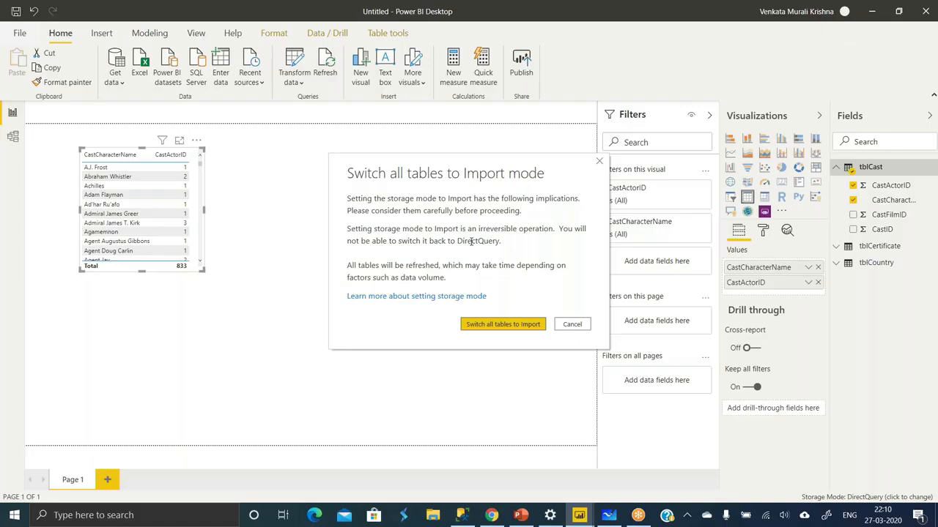
{"action": "left_click", "coordinate": [491, 327]}
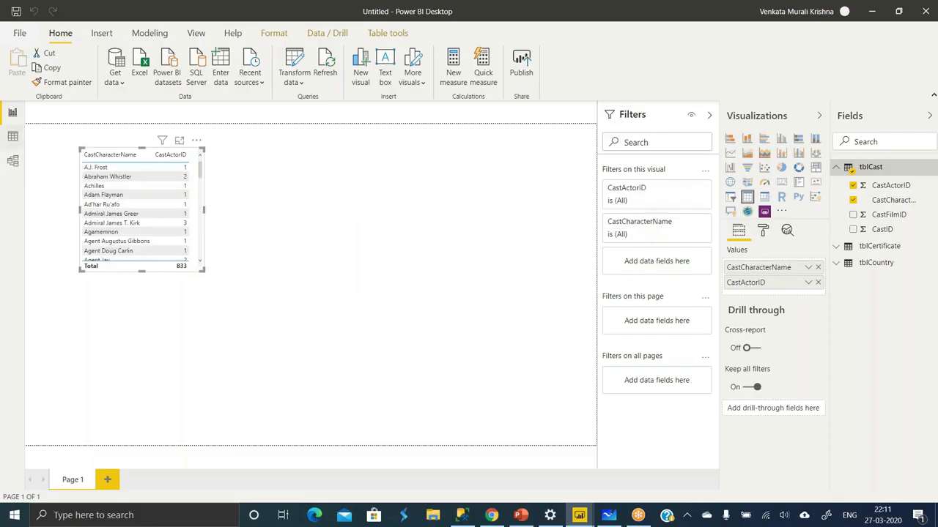
{"action": "left_click", "coordinate": [13, 137]}
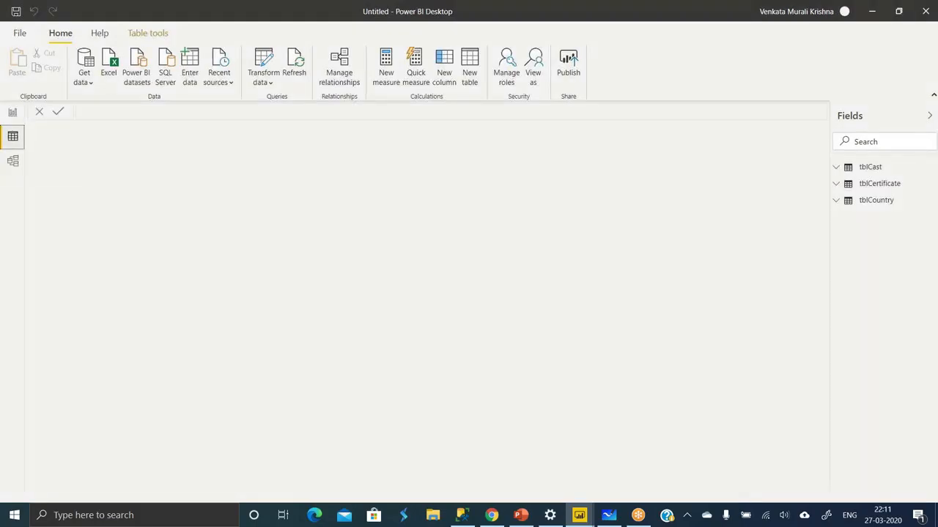
{"action": "left_click", "coordinate": [12, 111]}
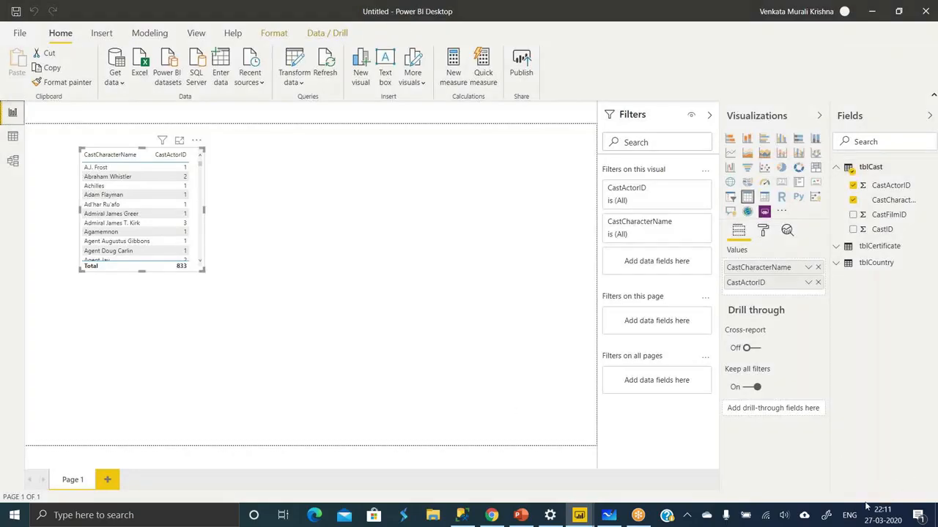